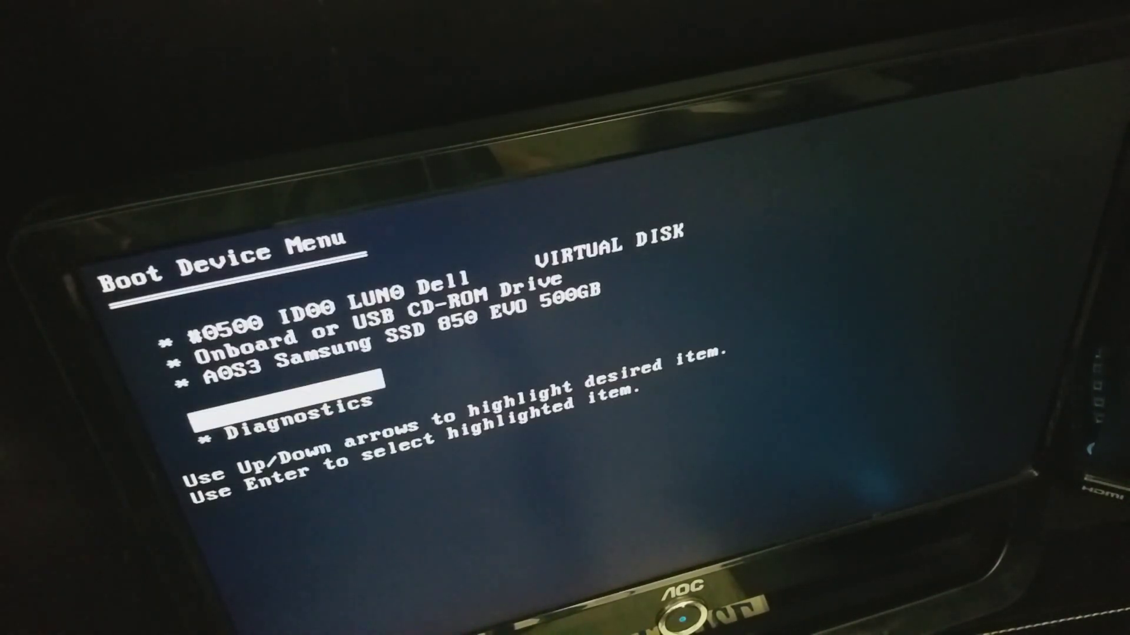
# - Select the entry directly above Diagnostics in the Boot Device Menu and launch it
pyautogui.press('Up')
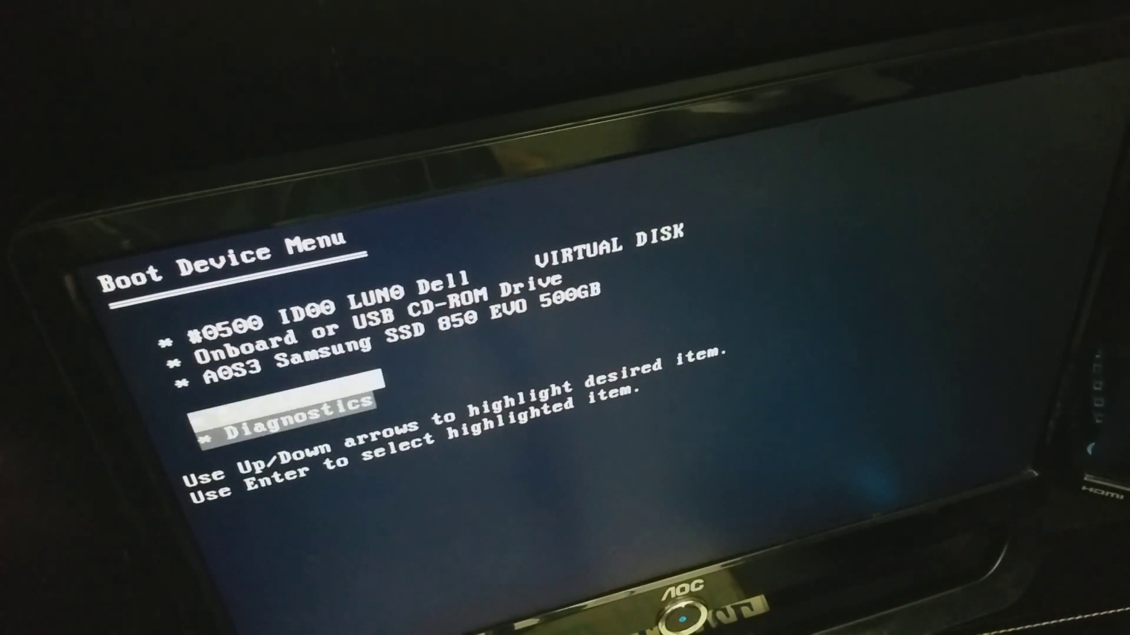
pyautogui.press('Return')
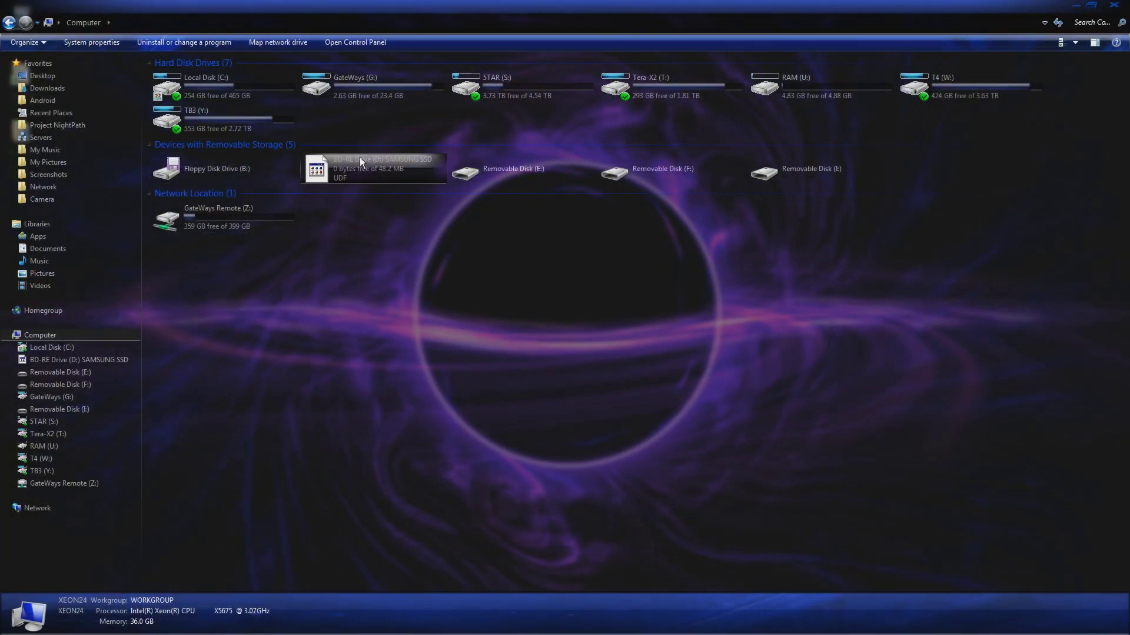
# - Launch the installer from the Samsung SSD disc in drive D: and start installing all the SSD software
pyautogui.doubleClick(345, 165)
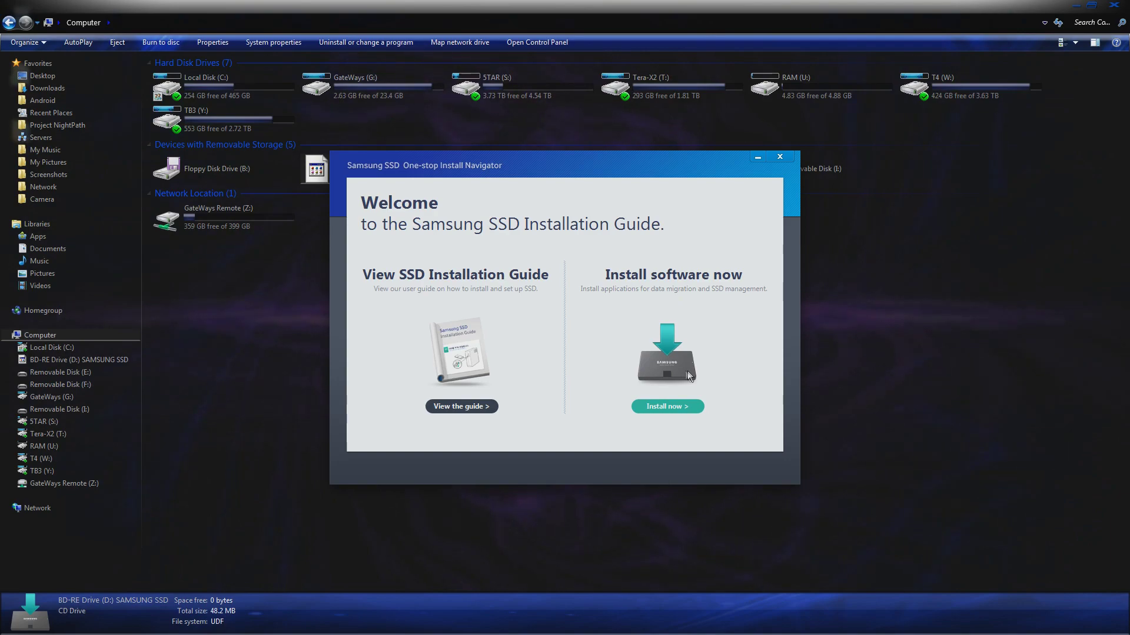
pyautogui.click(668, 405)
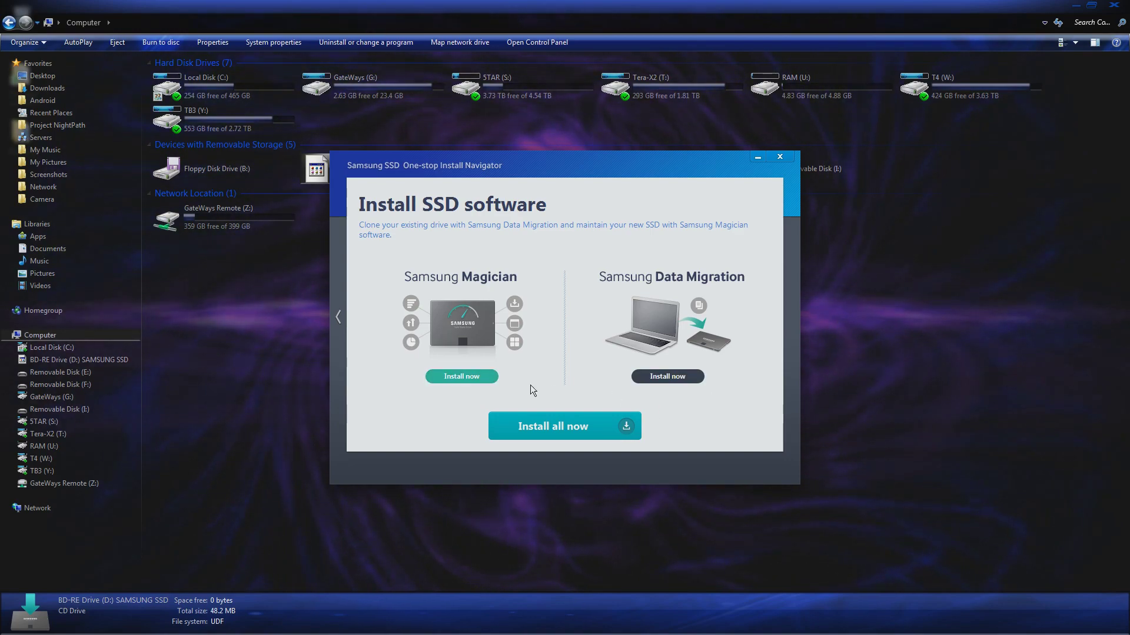
pyautogui.click(600, 427)
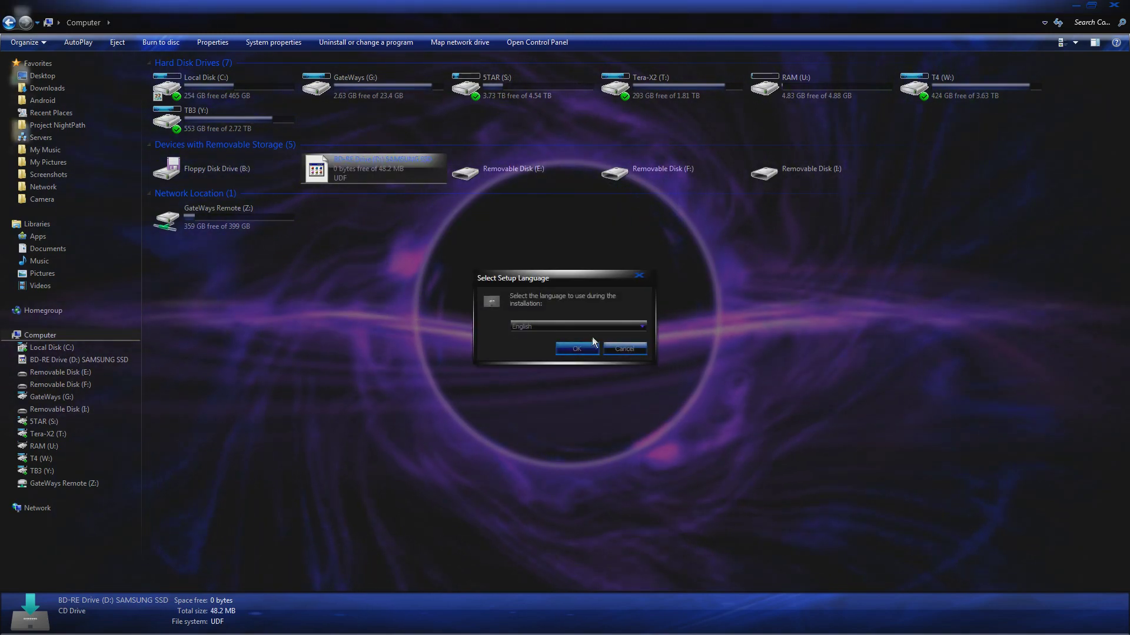
# - Install Samsung Magician in English, accepting the license agreement and keeping the default destination folder
pyautogui.click(578, 348)
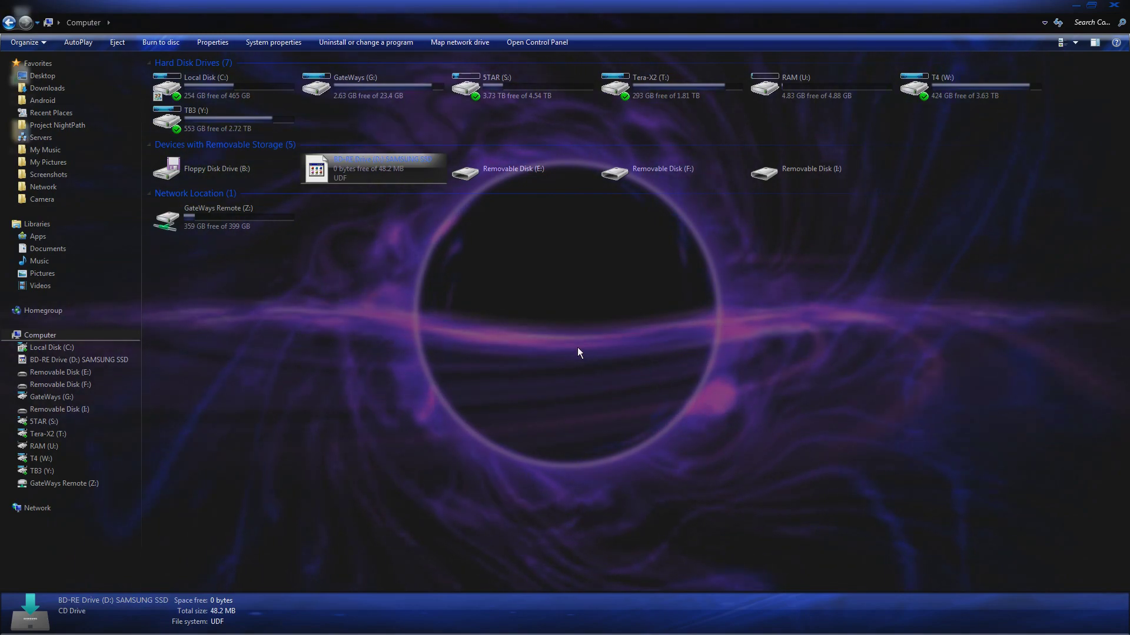
pyautogui.click(624, 416)
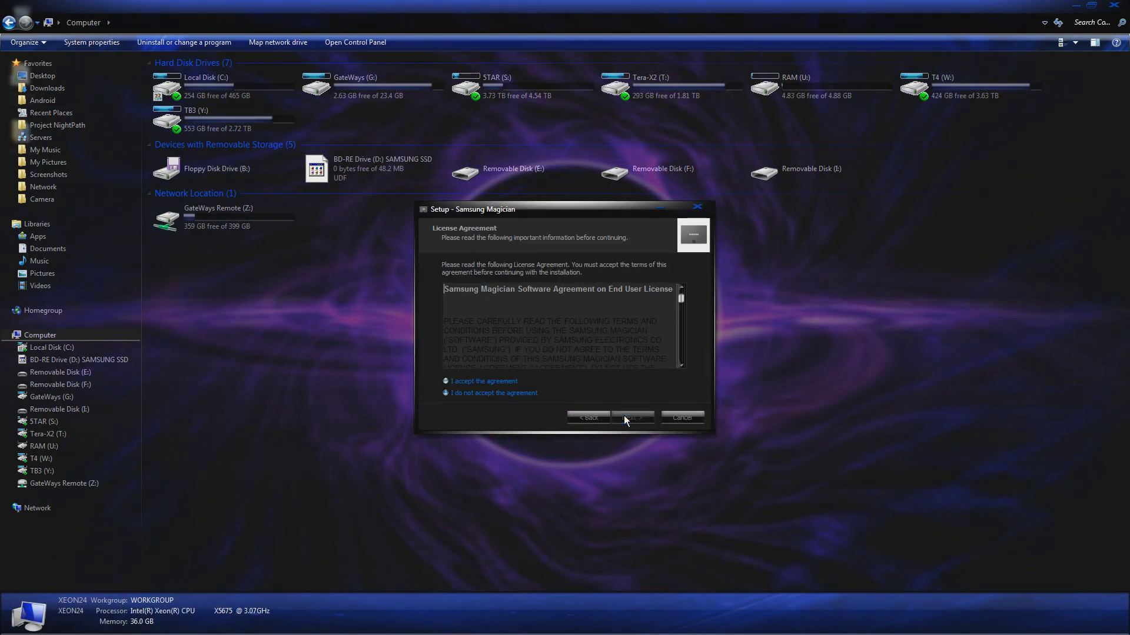
pyautogui.click(471, 382)
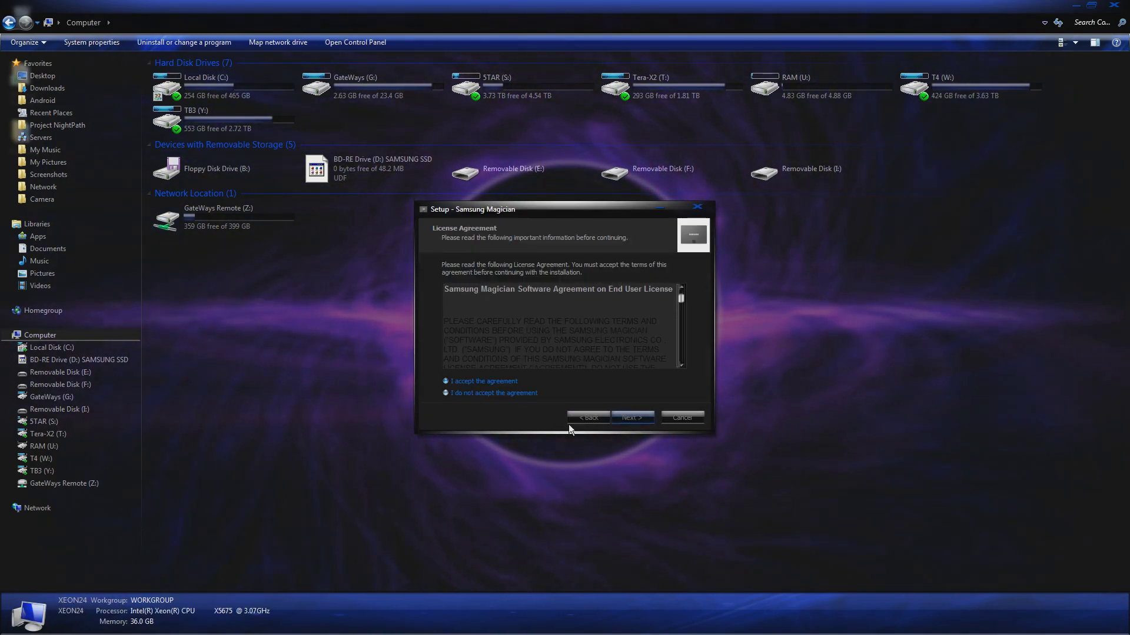
pyautogui.click(633, 418)
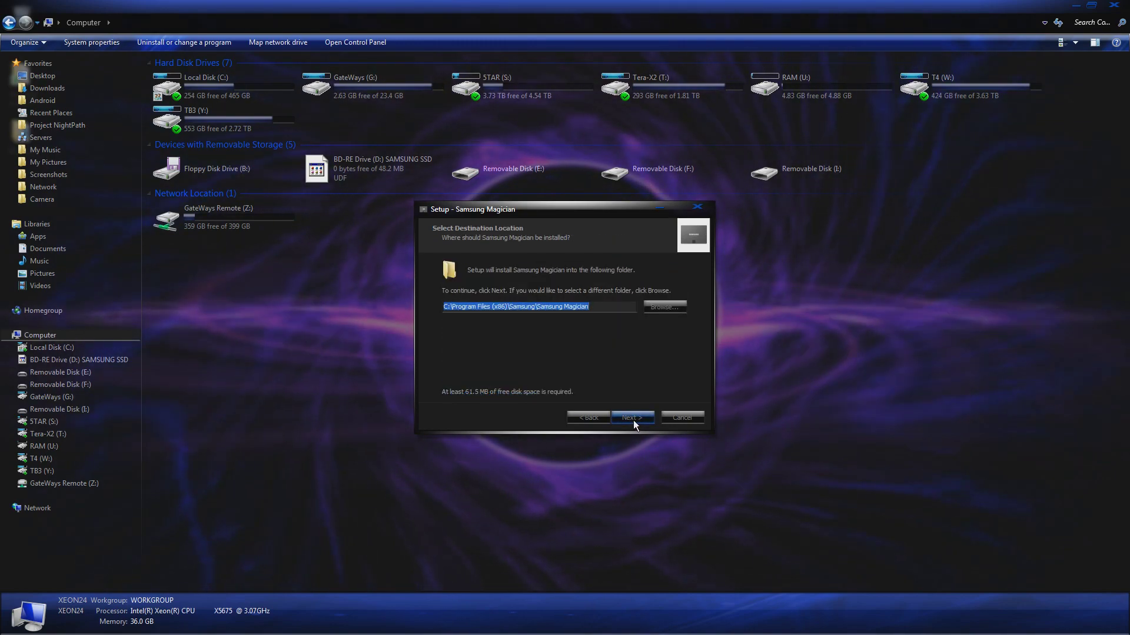
pyautogui.click(632, 419)
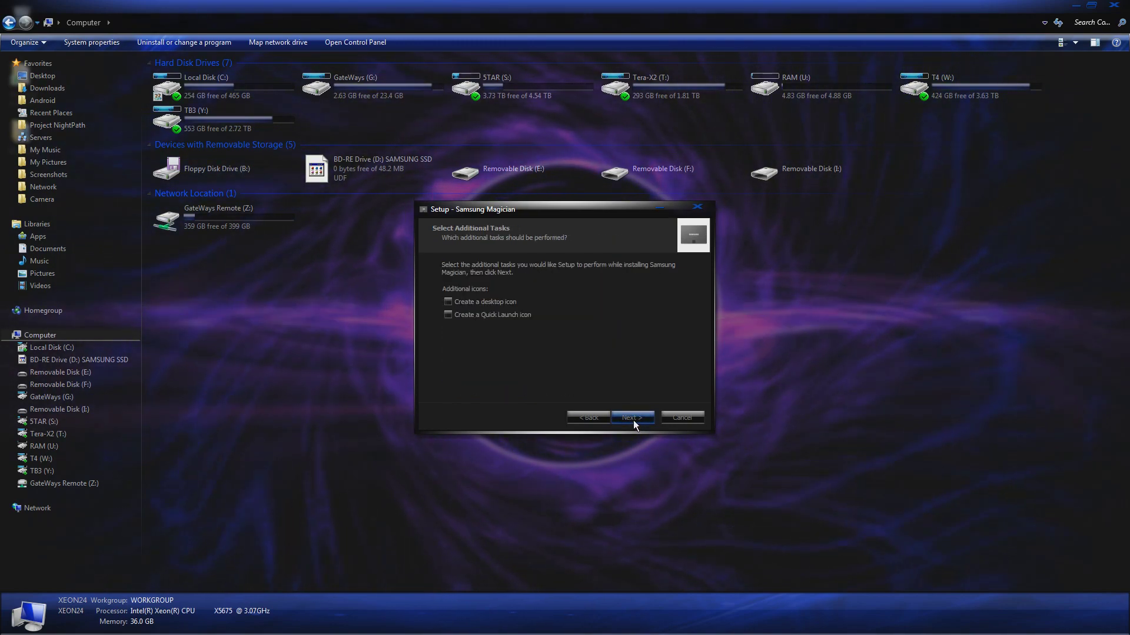
pyautogui.click(633, 419)
pyautogui.click(633, 418)
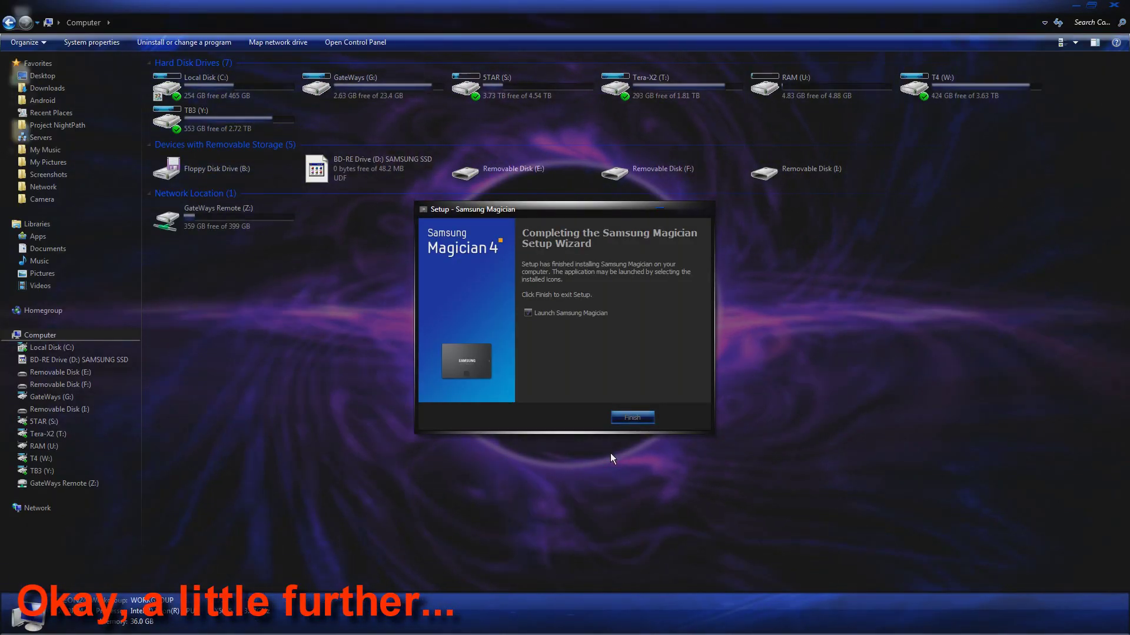
pyautogui.click(624, 415)
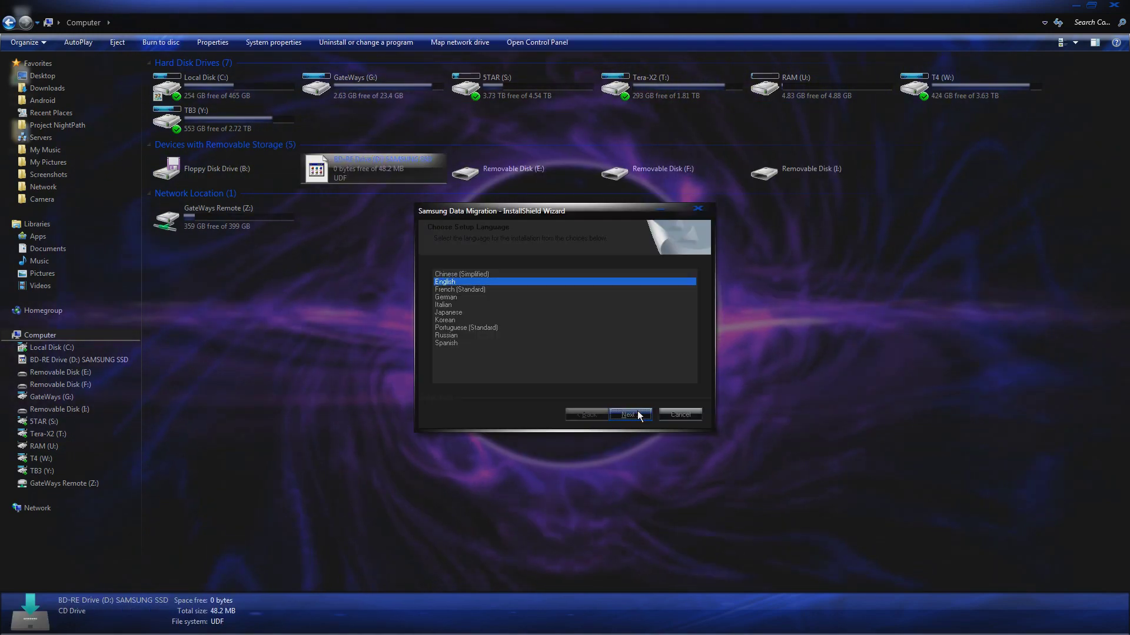
# - Install Samsung Data Migration in English, accepting the terms of the license agreement
pyautogui.click(637, 411)
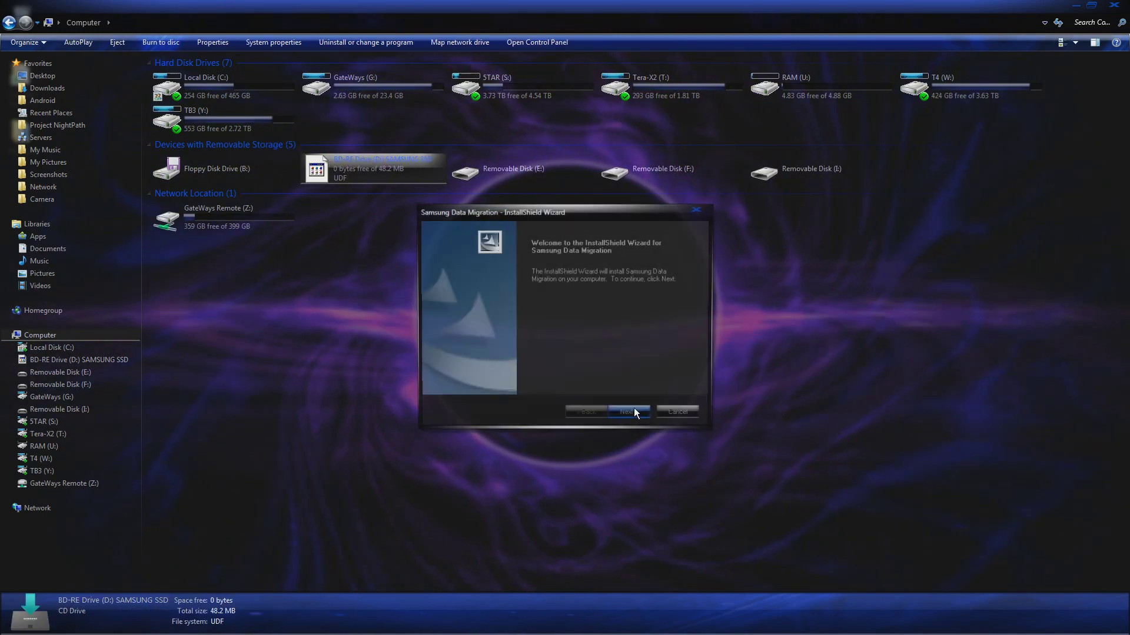
pyautogui.click(634, 413)
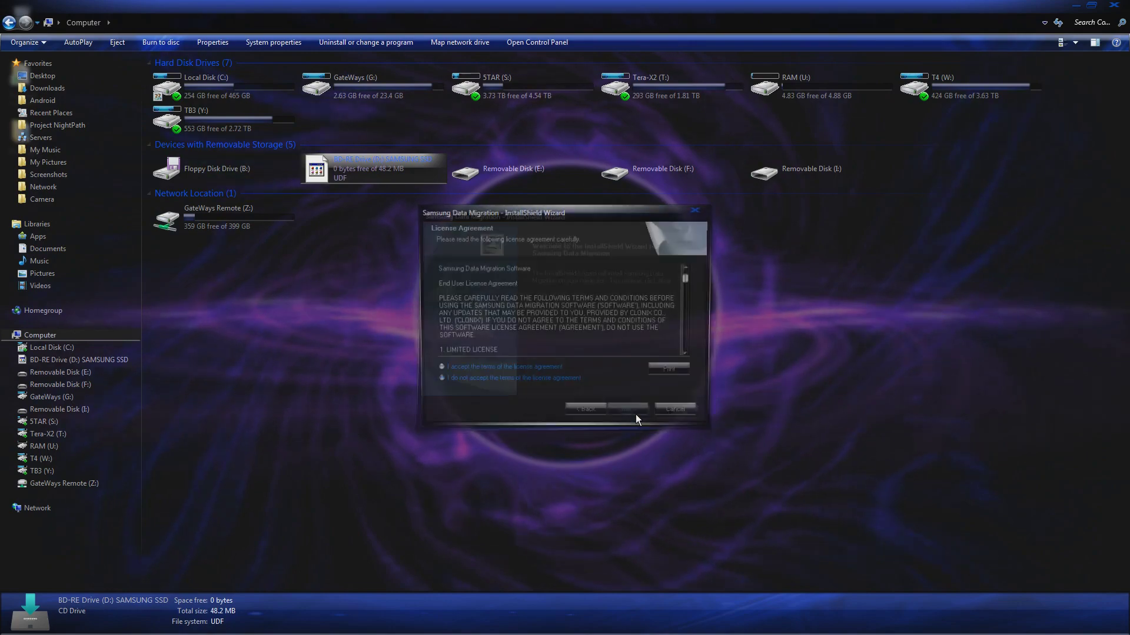
pyautogui.click(508, 371)
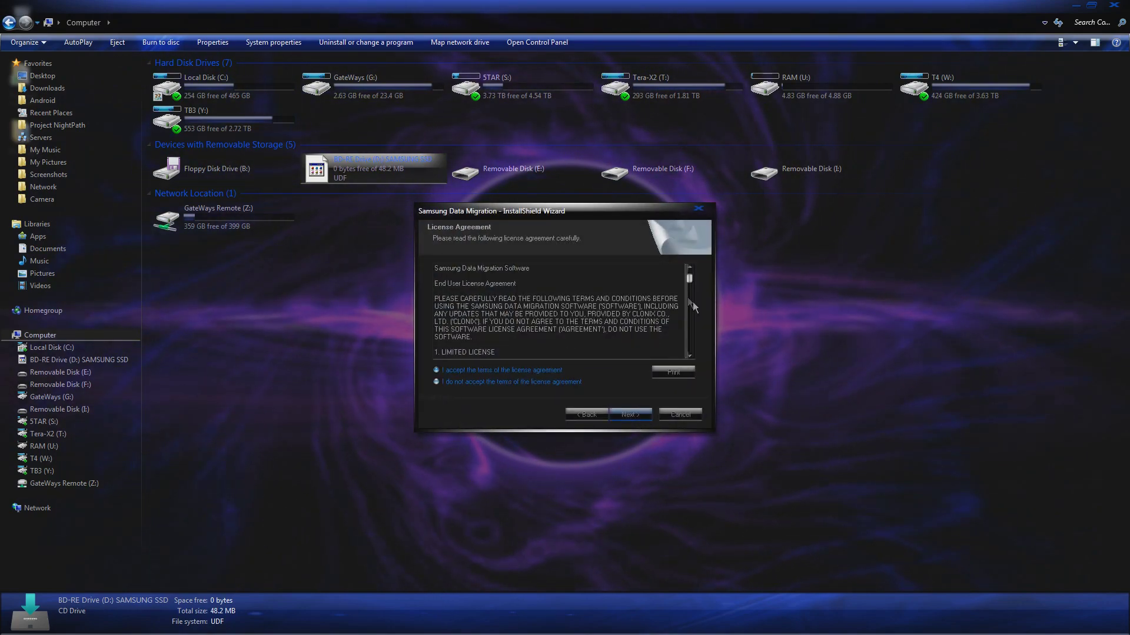
pyautogui.click(640, 412)
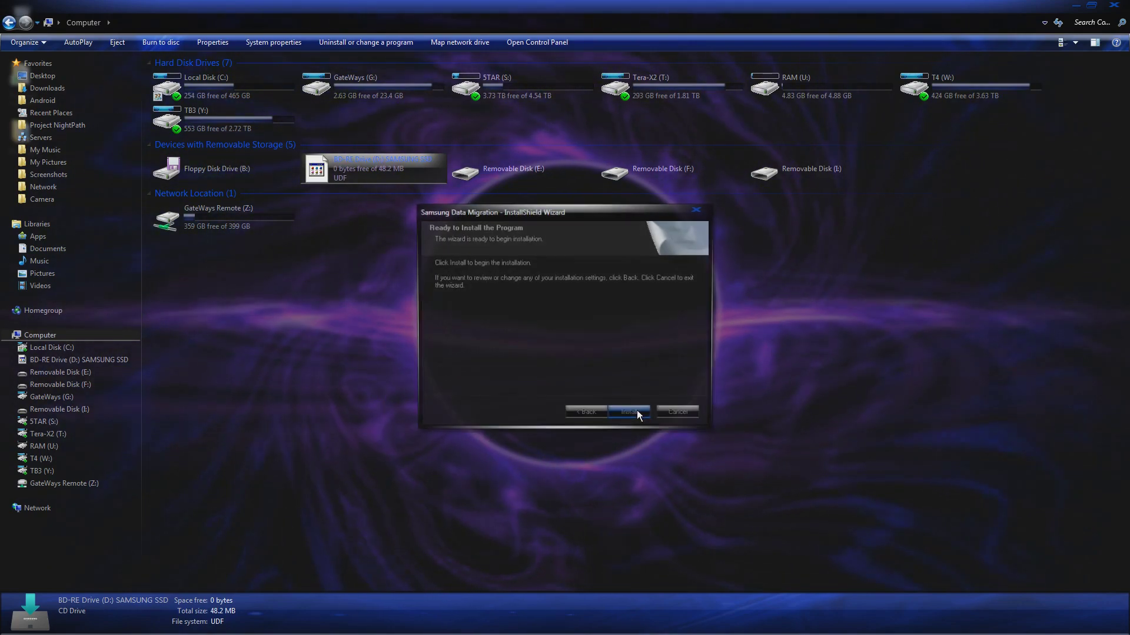
pyautogui.click(633, 410)
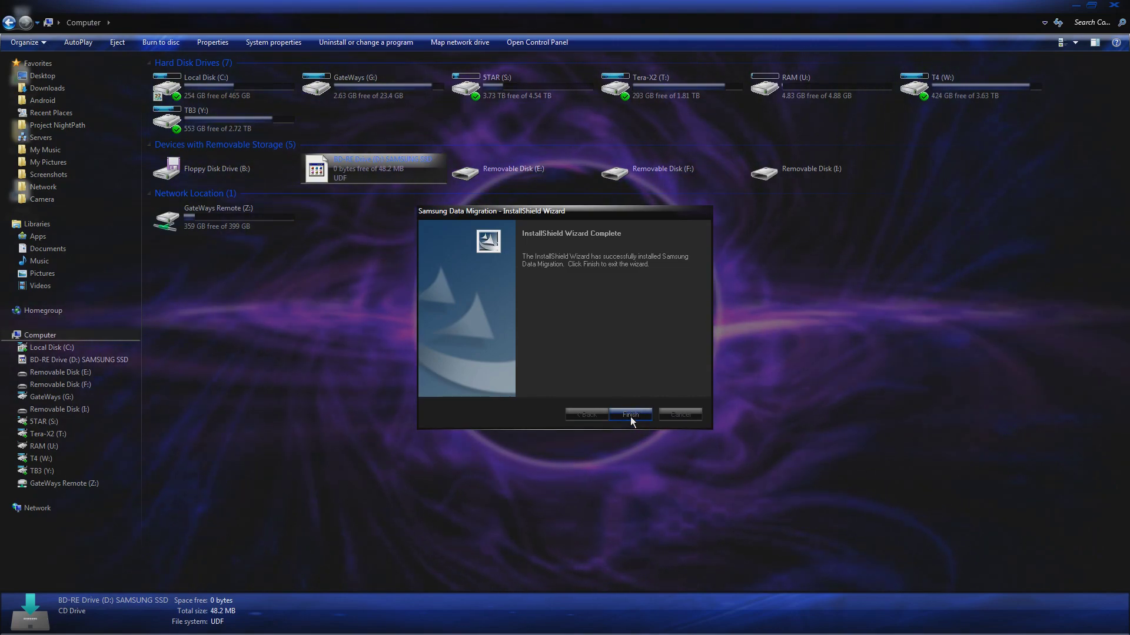
pyautogui.click(630, 416)
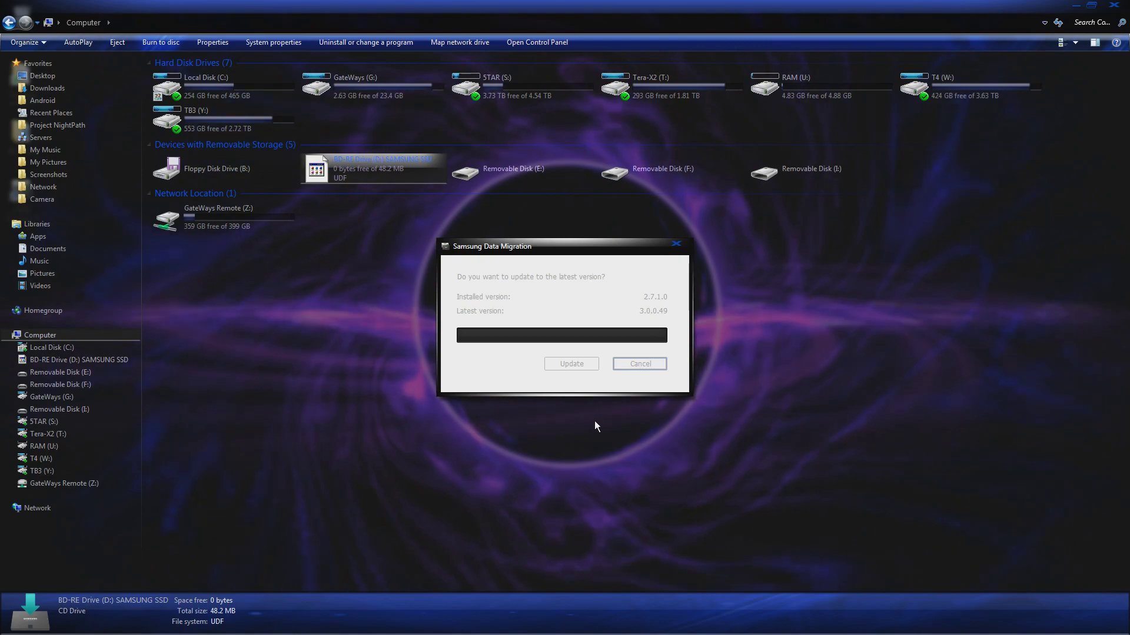
# - Update Samsung Data Migration to version 3.0.0.49, choosing English (United States) and accepting the license agreement
pyautogui.click(581, 367)
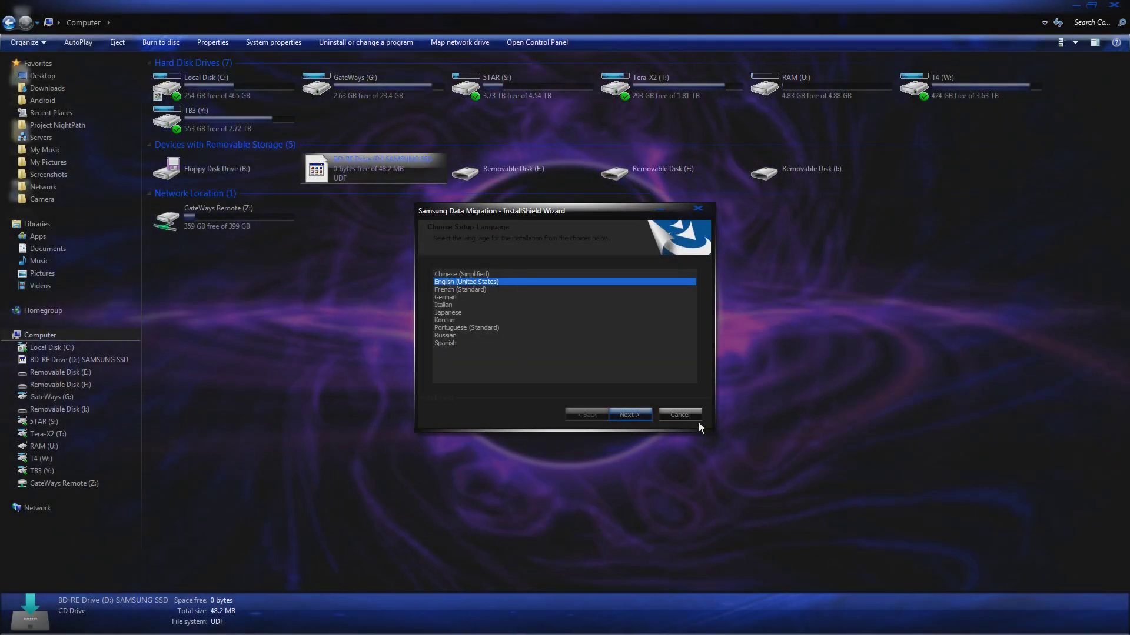
pyautogui.click(636, 416)
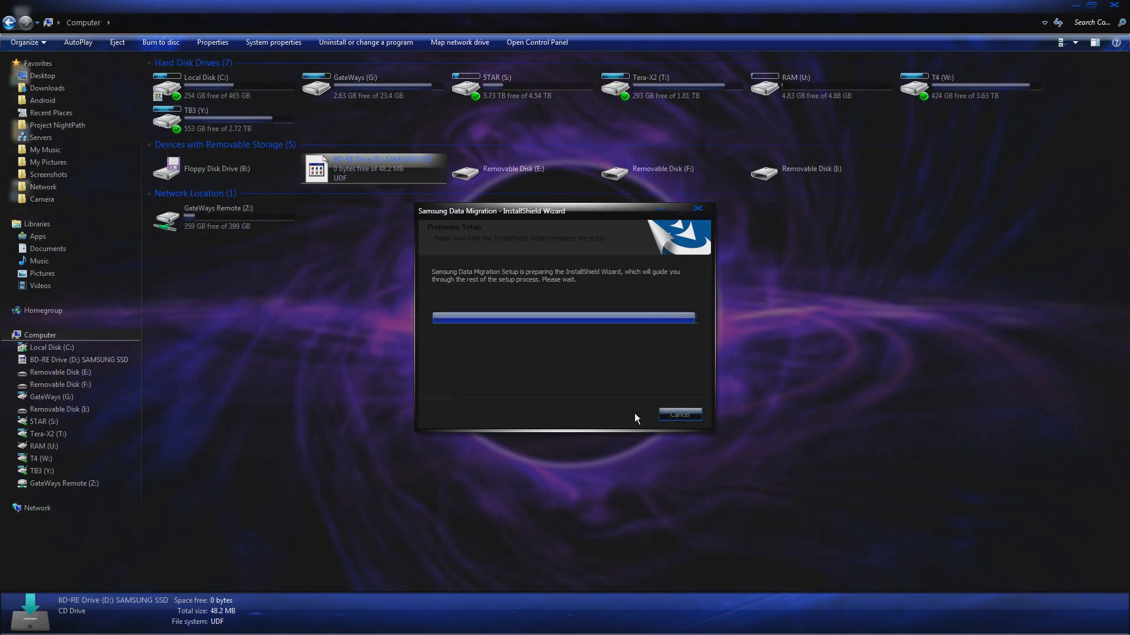
pyautogui.click(635, 413)
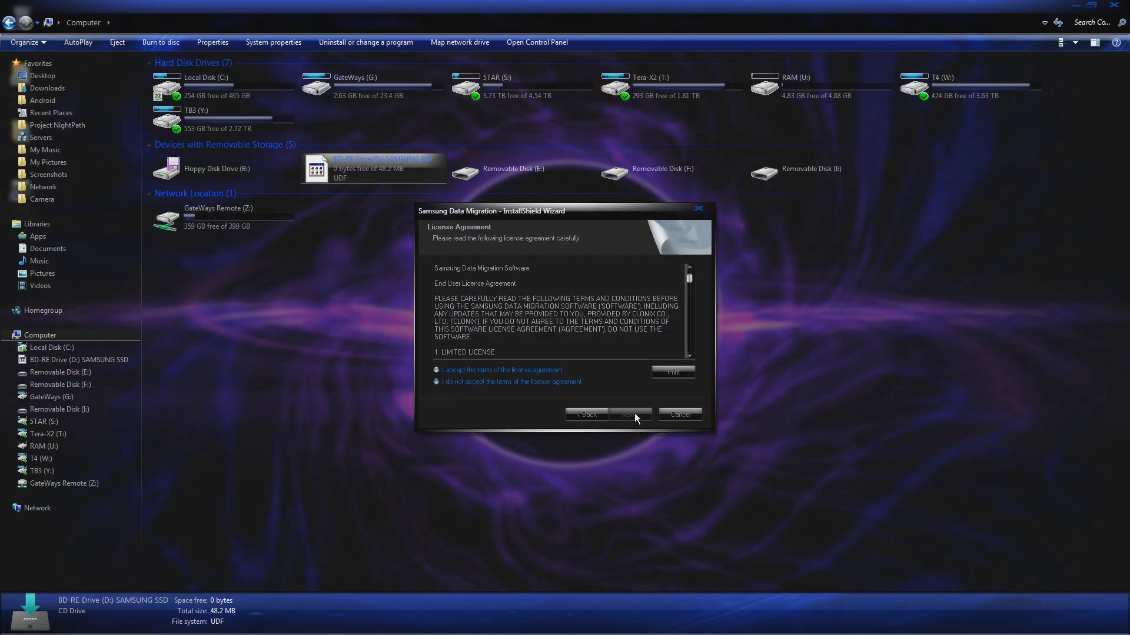
pyautogui.click(629, 416)
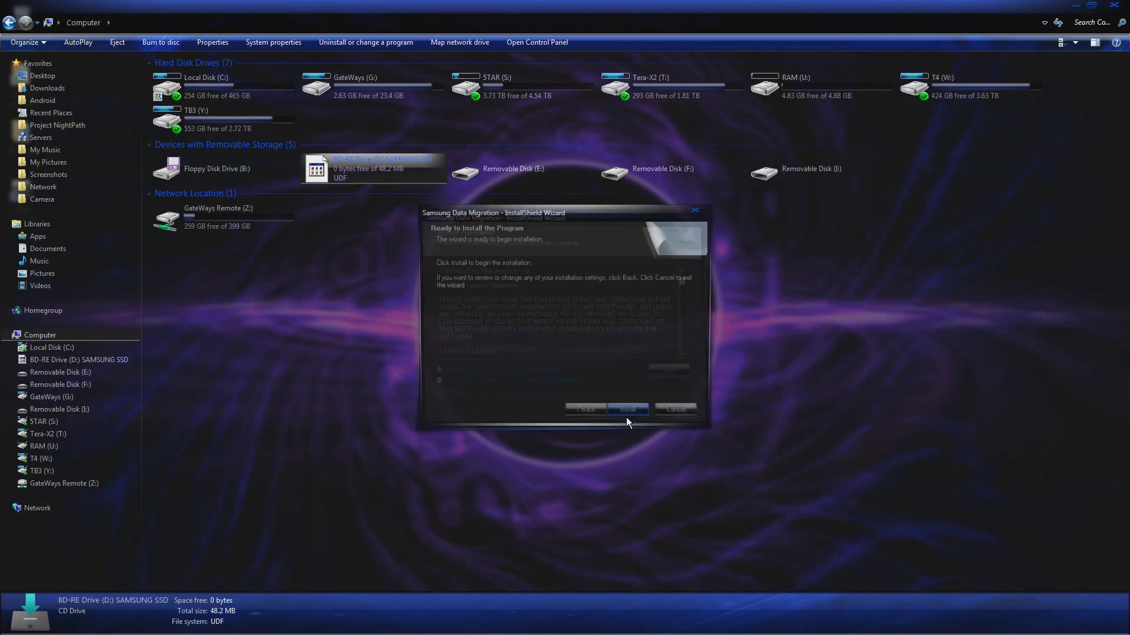
pyautogui.click(634, 413)
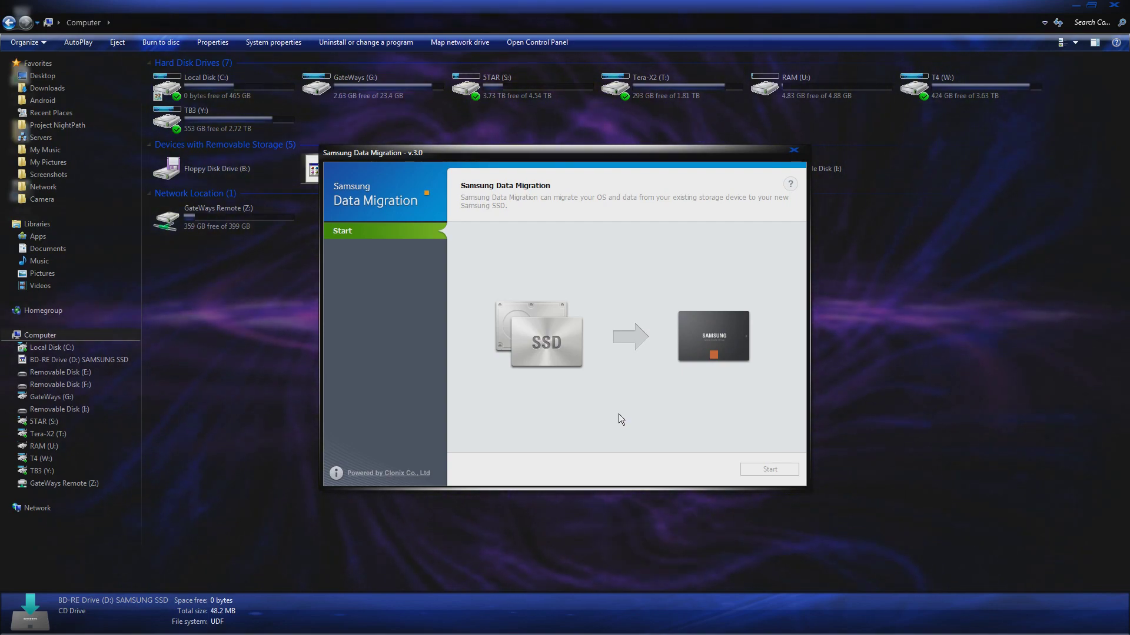
# - Start cloning the Dell VIRTUAL DISK to the Samsung SSD 850 EVO 500GB and confirm erasing the target disk
pyautogui.click(769, 471)
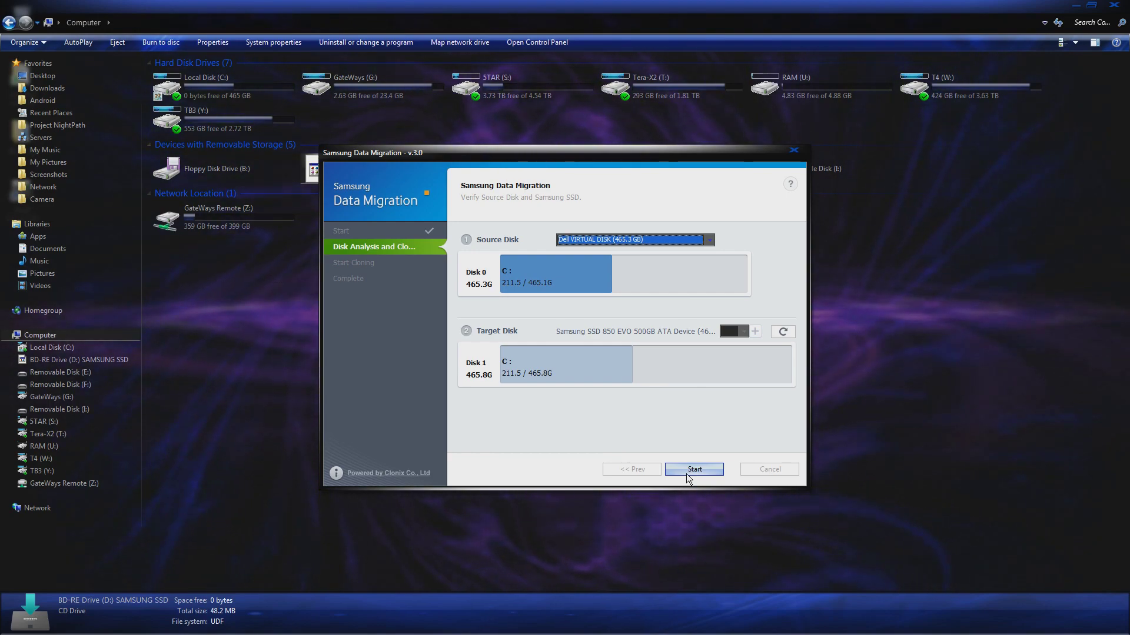
pyautogui.click(685, 474)
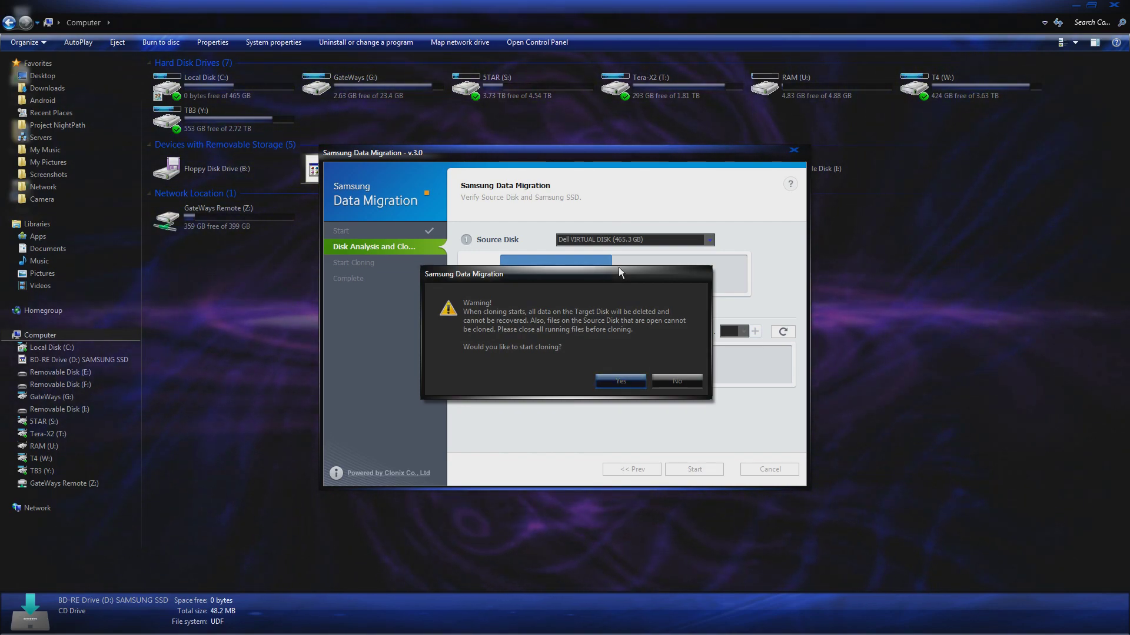
pyautogui.moveTo(619, 267); pyautogui.dragTo(603, 419)
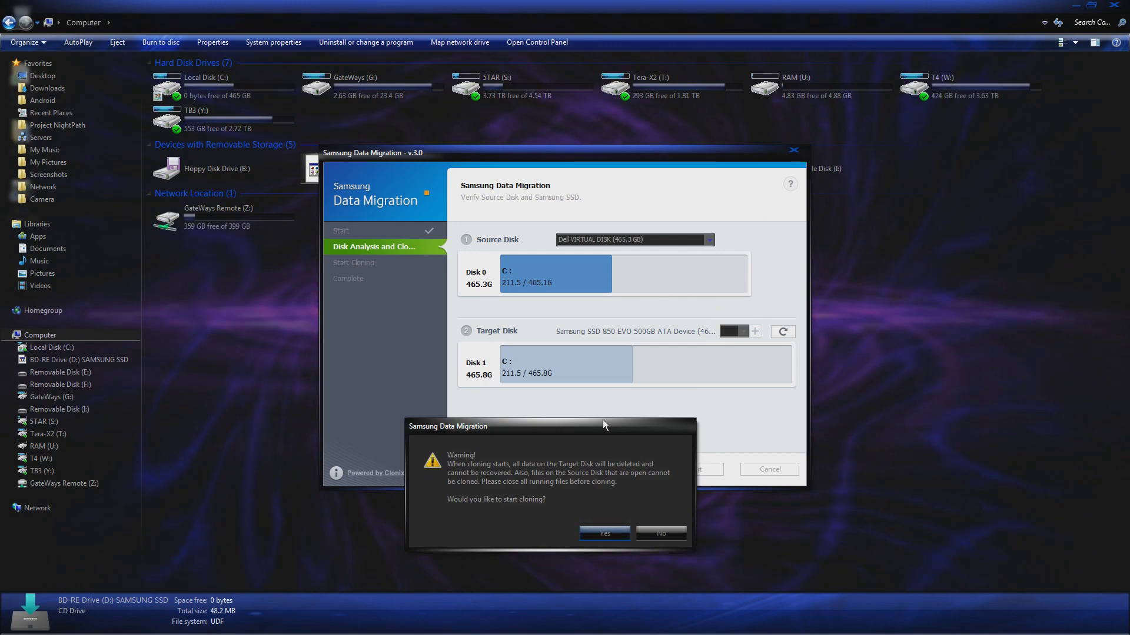
pyautogui.moveTo(603, 419); pyautogui.dragTo(604, 409)
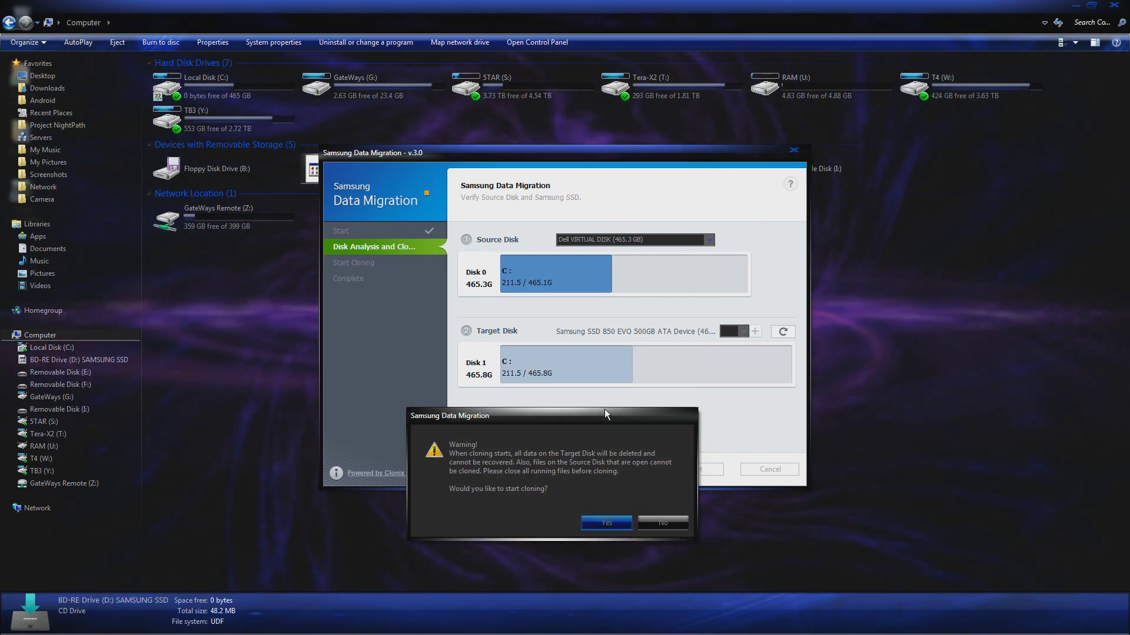
pyautogui.moveTo(605, 409); pyautogui.dragTo(614, 316)
pyautogui.click(608, 427)
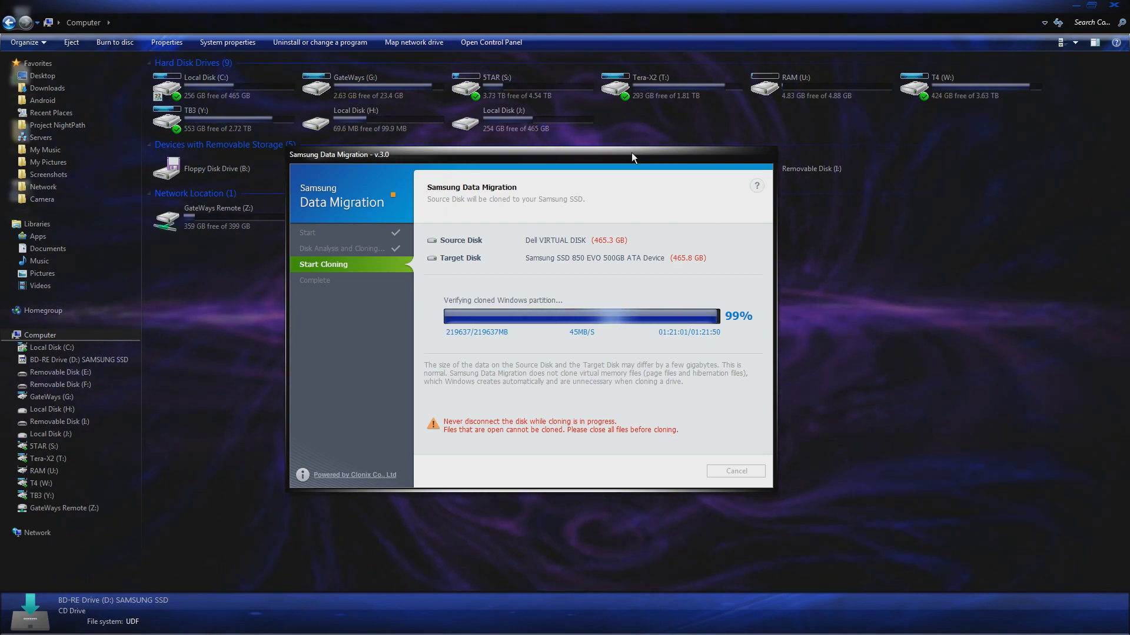
pyautogui.moveTo(580, 151); pyautogui.dragTo(604, 143)
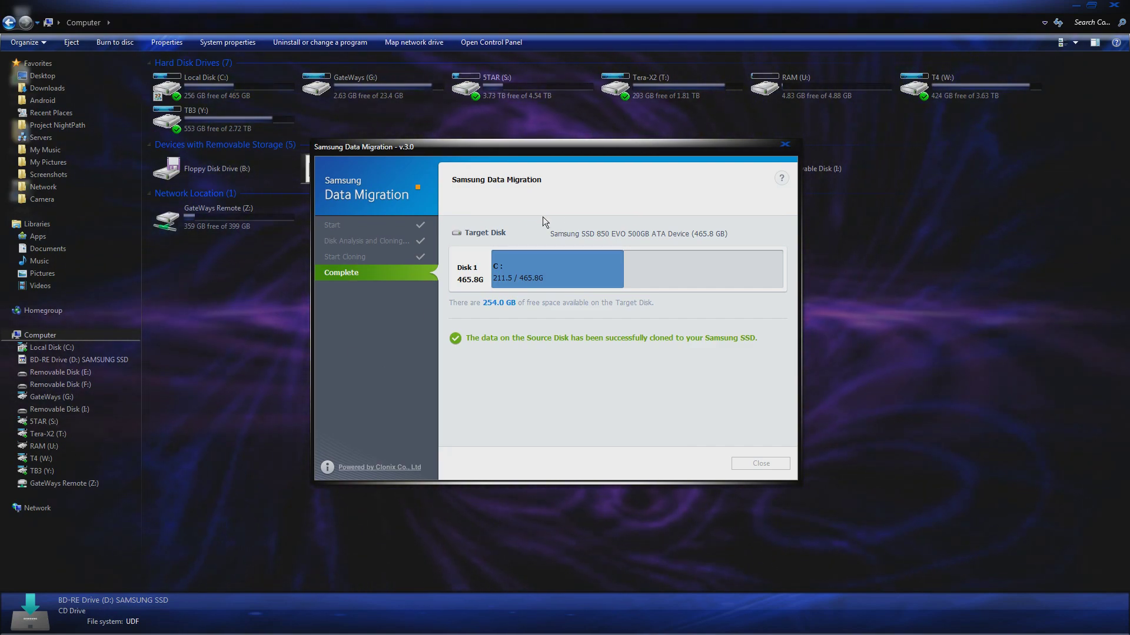
pyautogui.moveTo(602, 146); pyautogui.dragTo(613, 213)
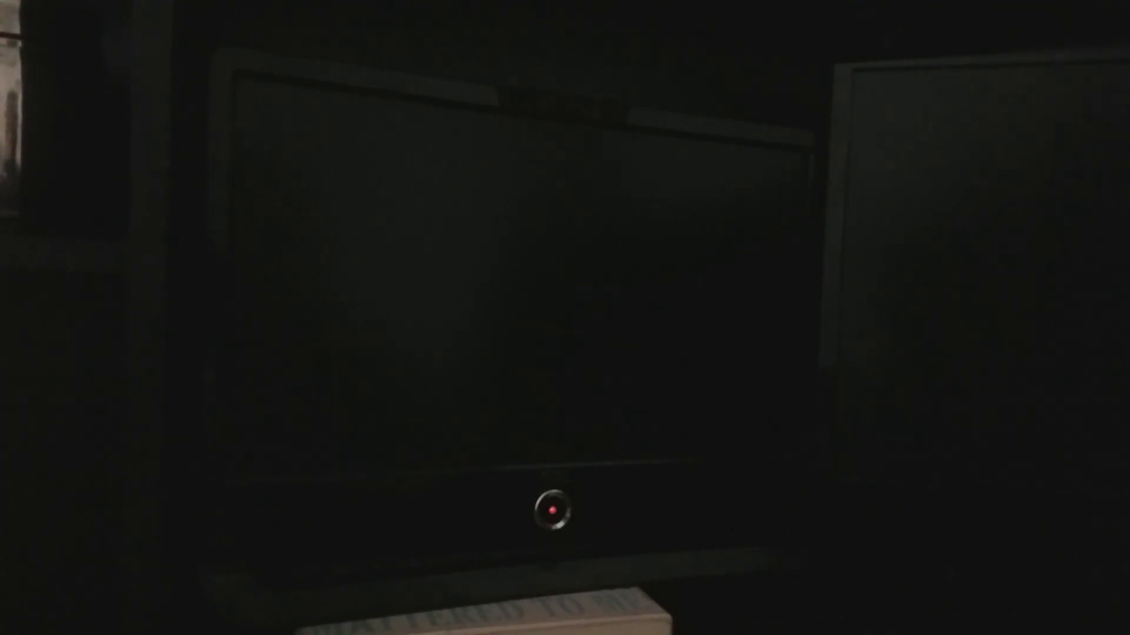
# - Enter the Dell system setup from the Boot Device Menu and open the SATA Operation settings under Drives
pyautogui.press('Down')
pyautogui.press('Down')
pyautogui.press('Down')
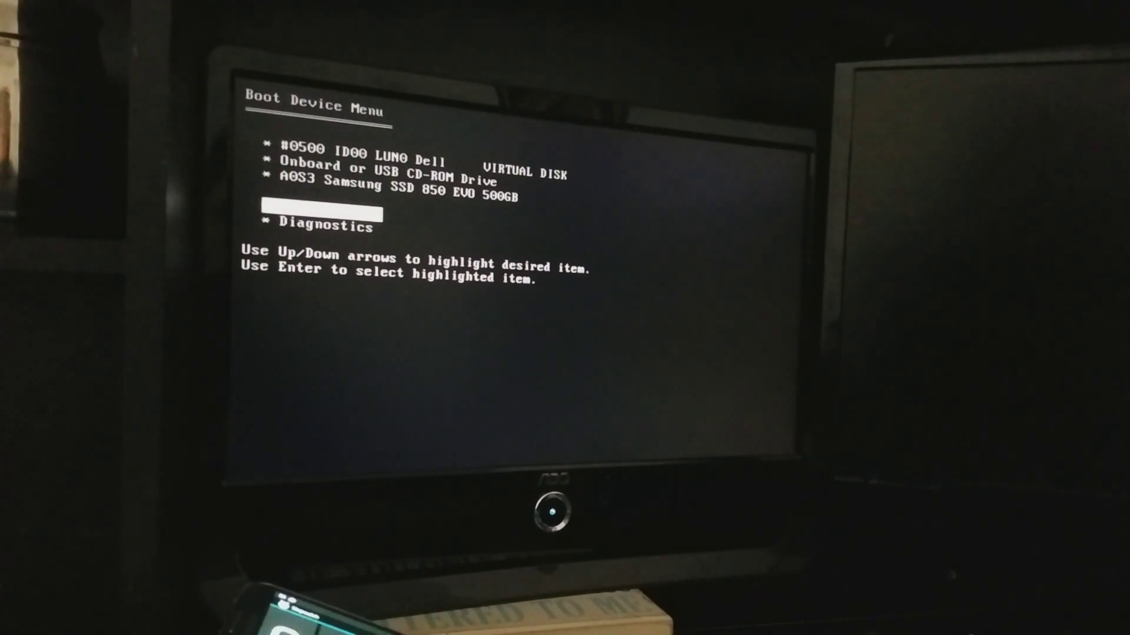
pyautogui.press('Return')
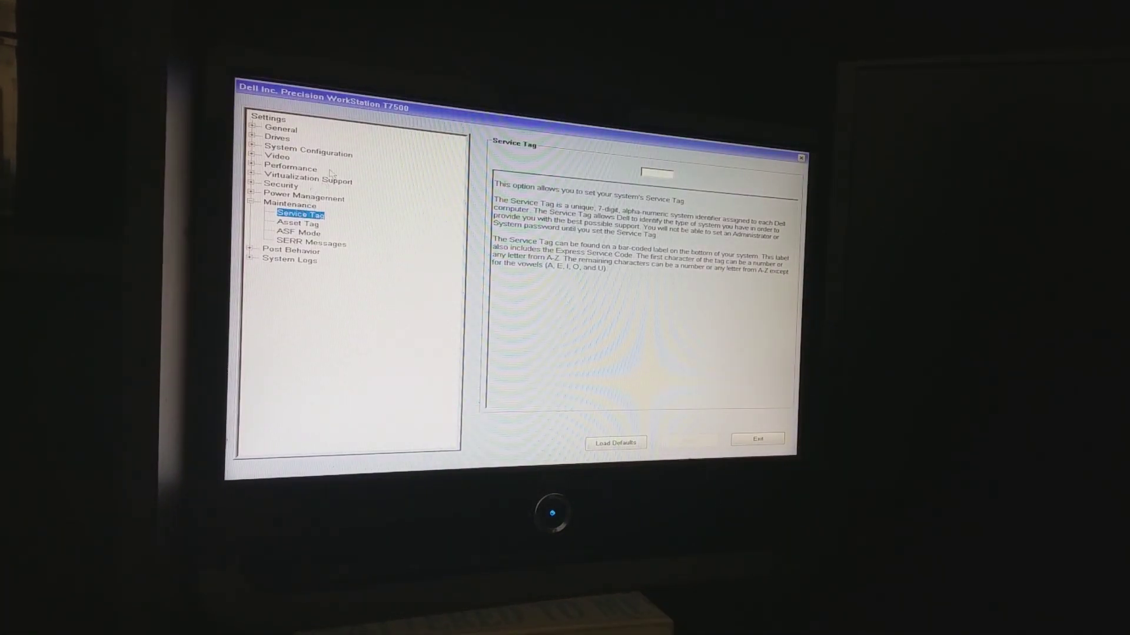
pyautogui.click(274, 139)
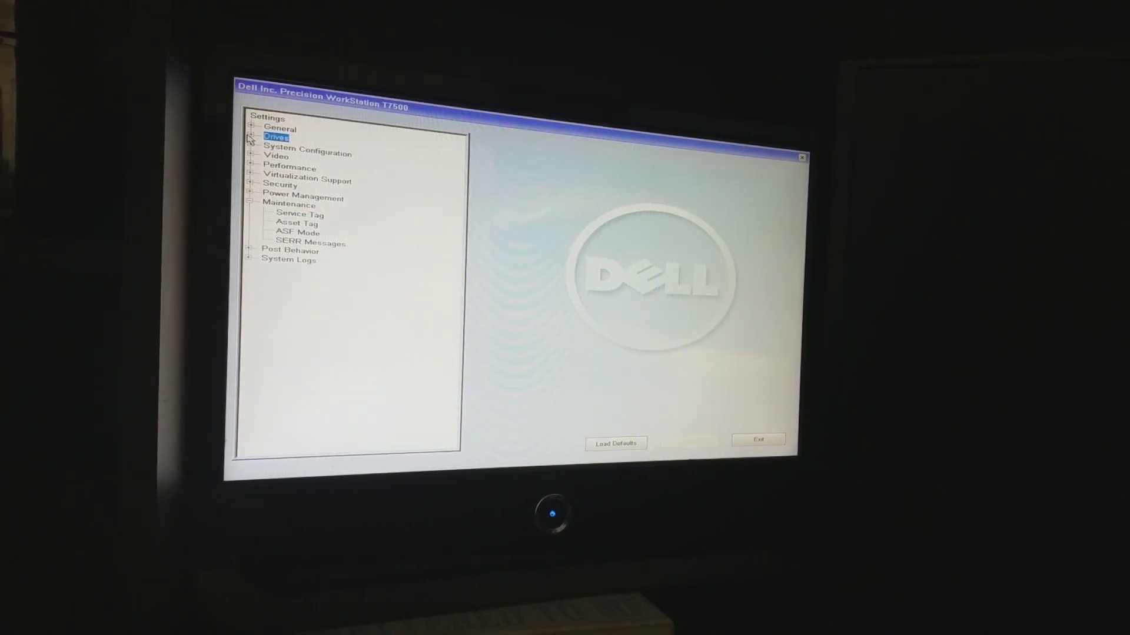
pyautogui.click(252, 137)
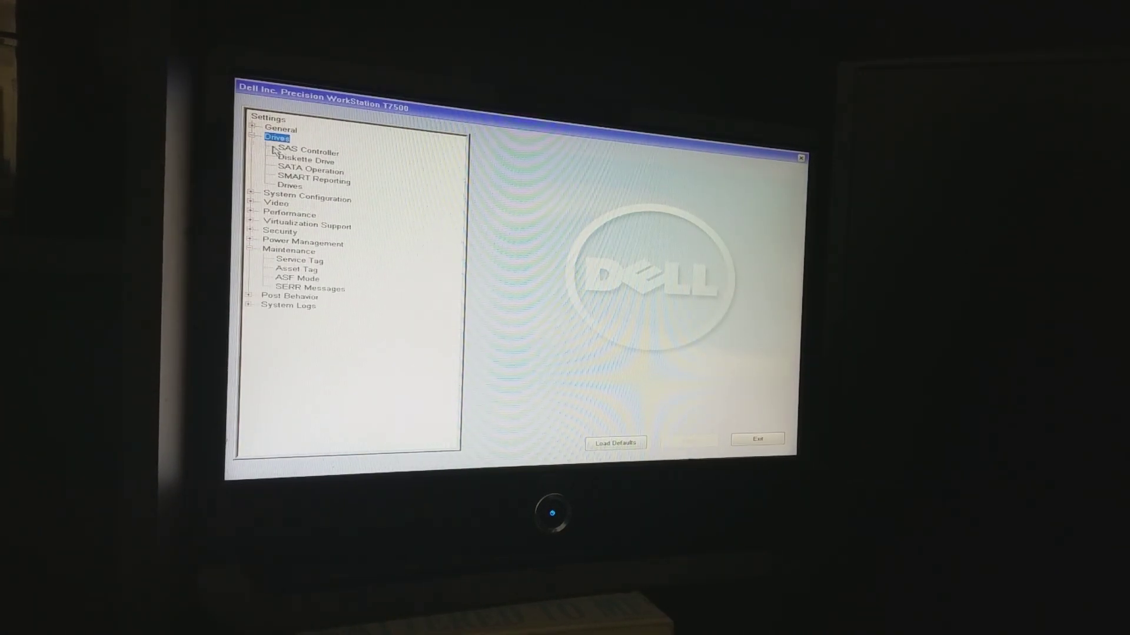
pyautogui.click(322, 170)
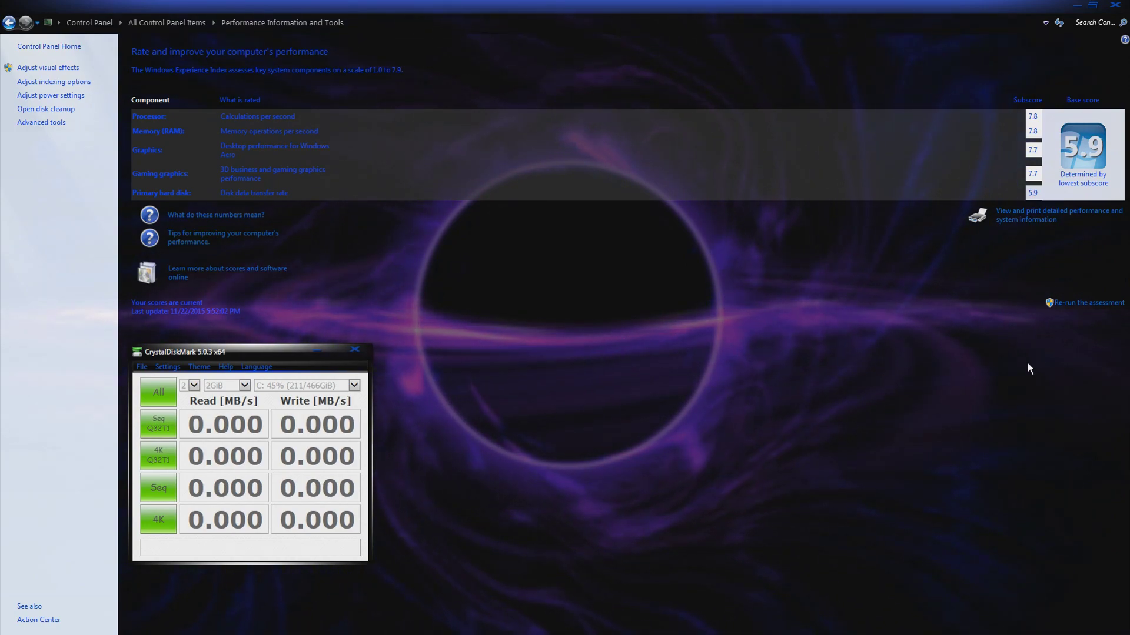
# - Re-run the Windows Experience Index assessment in Performance Information and Tools
pyautogui.click(1085, 303)
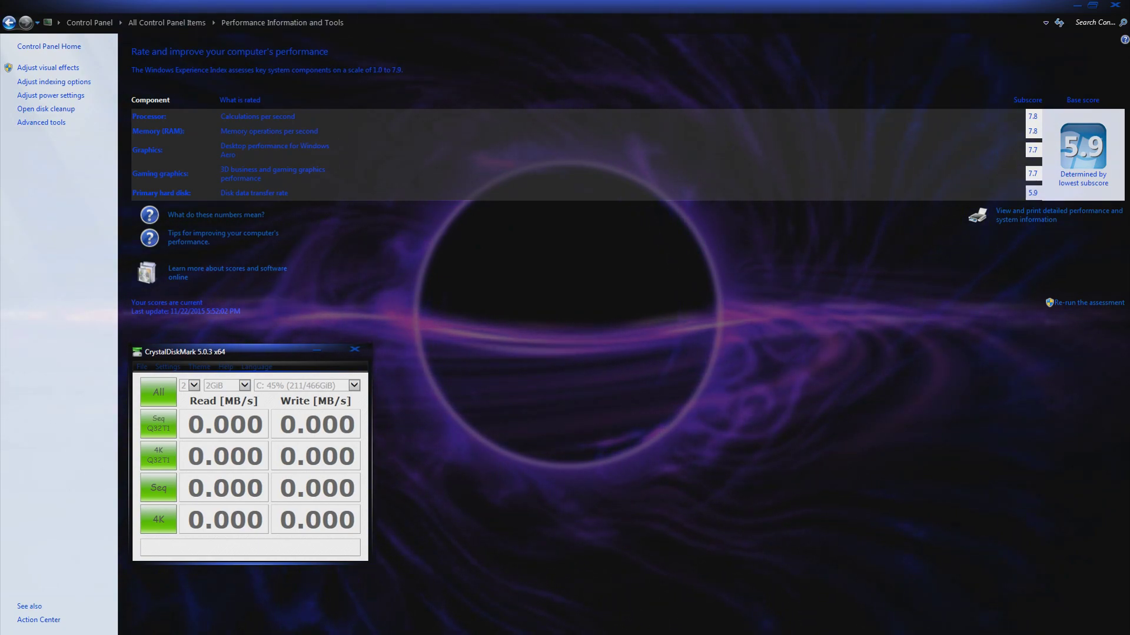
pyautogui.click(1066, 306)
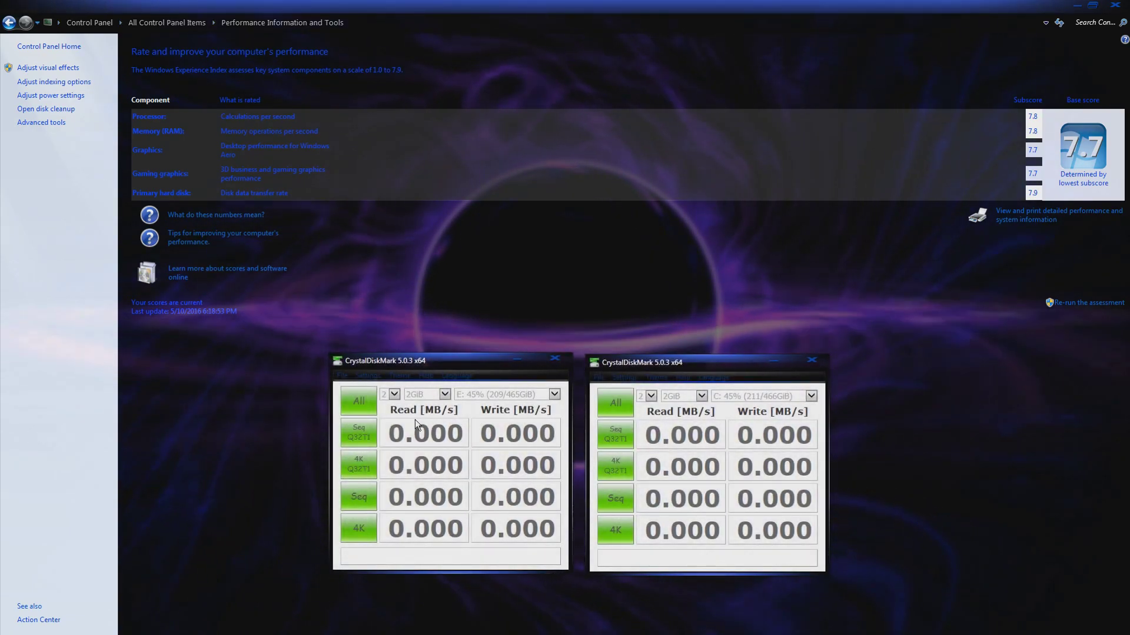
# - Run all CrystalDiskMark tests with 2 passes of 2GiB on drive E: and on drive C:
pyautogui.click(365, 406)
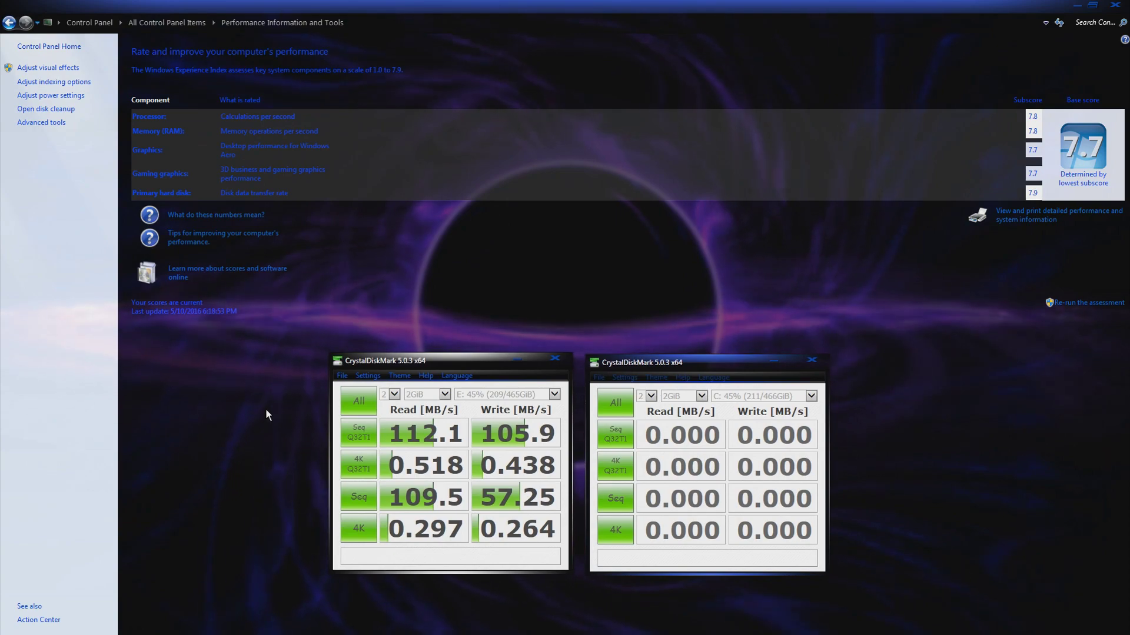
pyautogui.click(840, 411)
pyautogui.hotkey('alt', 'Tab')
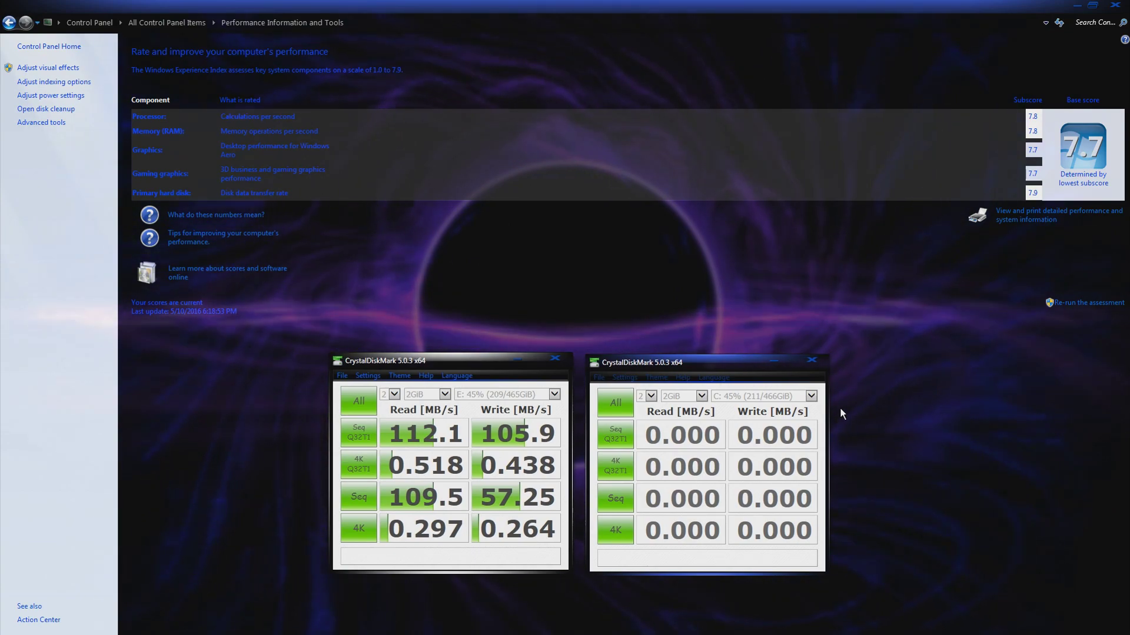
pyautogui.click(616, 405)
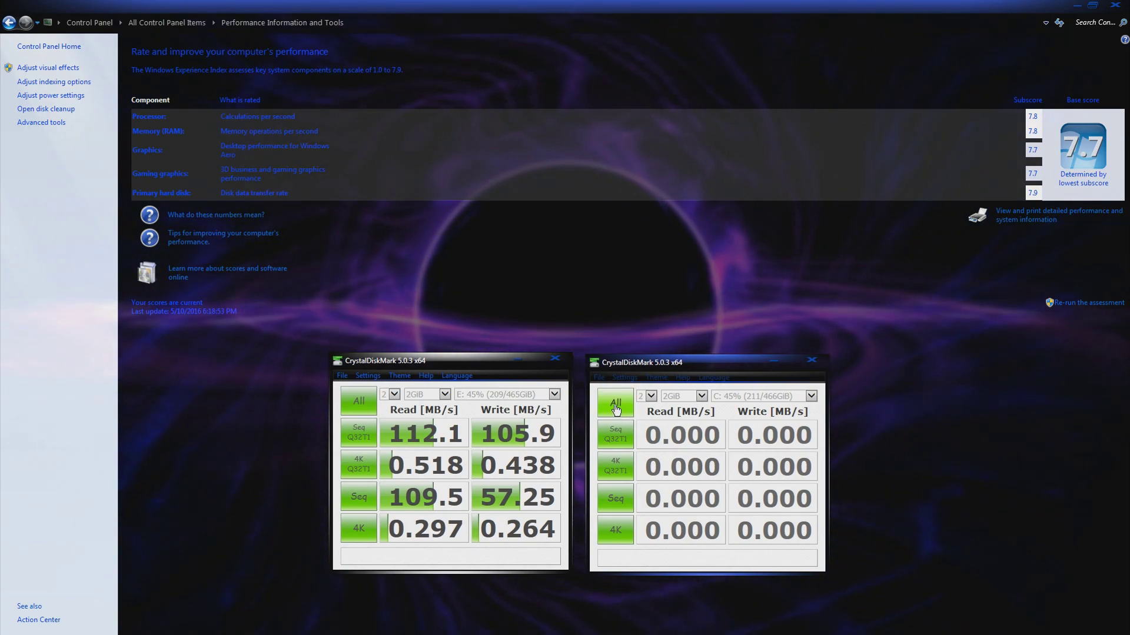